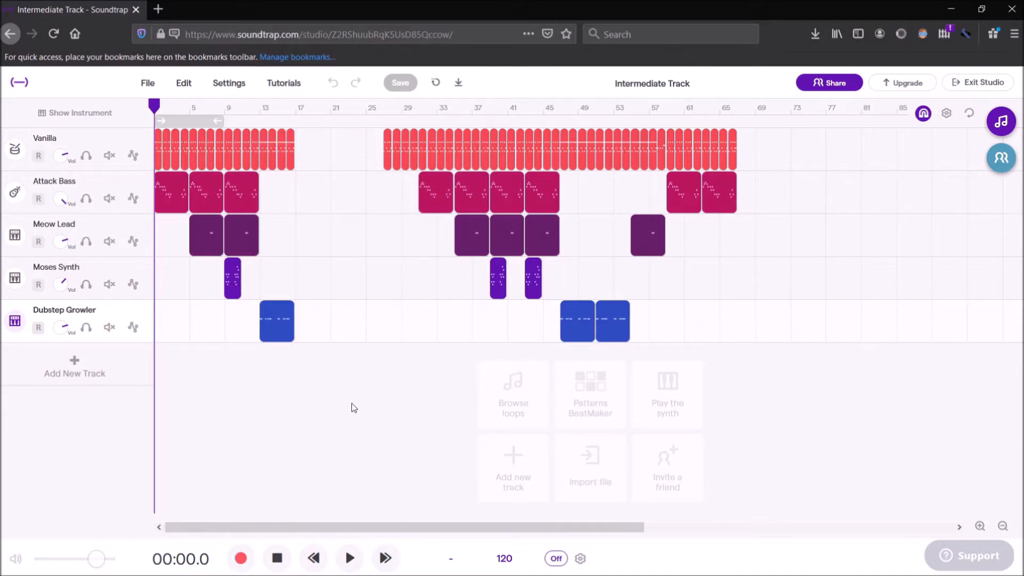
- Shorten the loop region to bars 1–5 and turn on looping
{"action": "left_click_drag", "start_coordinate": [351, 403], "coordinate": [373, 405]}
{"action": "left_click_drag", "start_coordinate": [361, 362], "coordinate": [336, 386]}
{"action": "left_click_drag", "start_coordinate": [218, 121], "coordinate": [191, 122]}
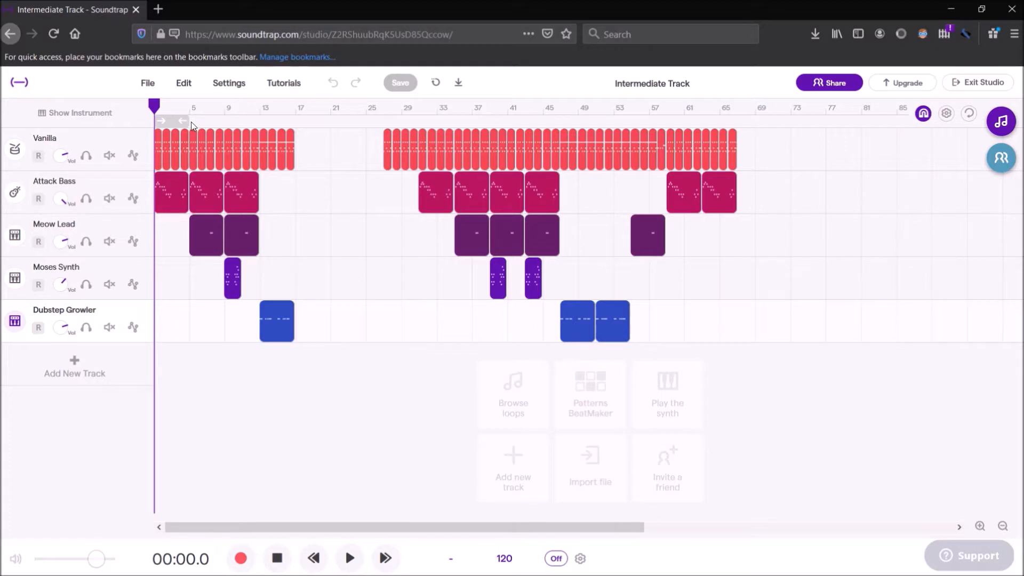
{"action": "left_click", "coordinate": [968, 113]}
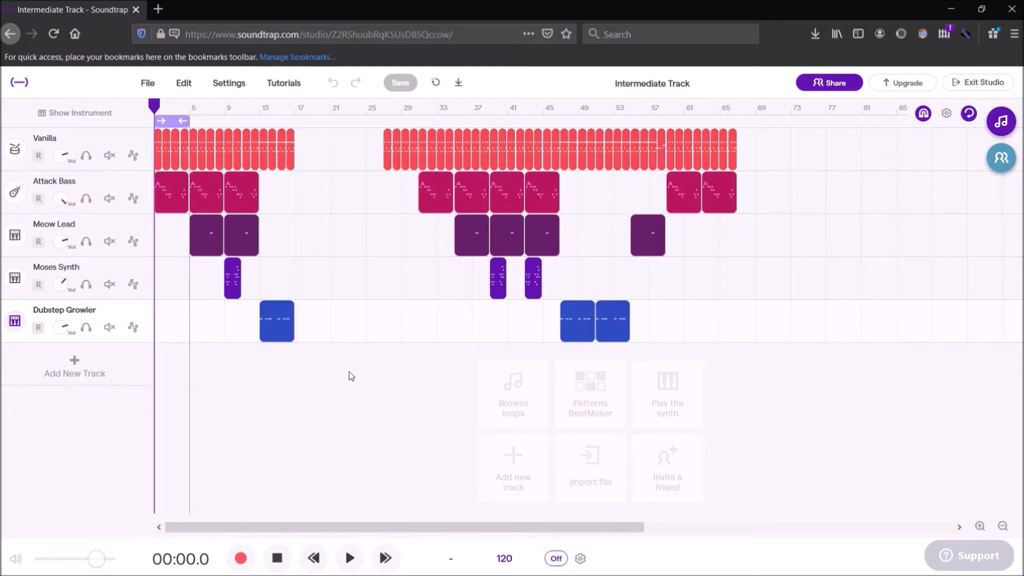
- Play the looped opening section, lower the master volume to about the middle, and stop playback
{"action": "left_click", "coordinate": [360, 566]}
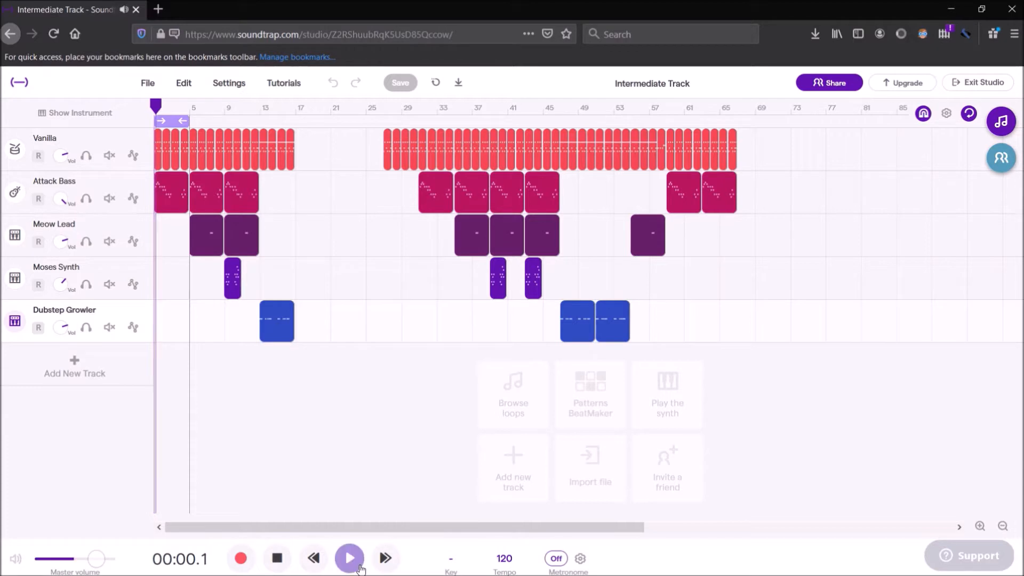
{"action": "left_click_drag", "start_coordinate": [93, 570], "coordinate": [60, 569]}
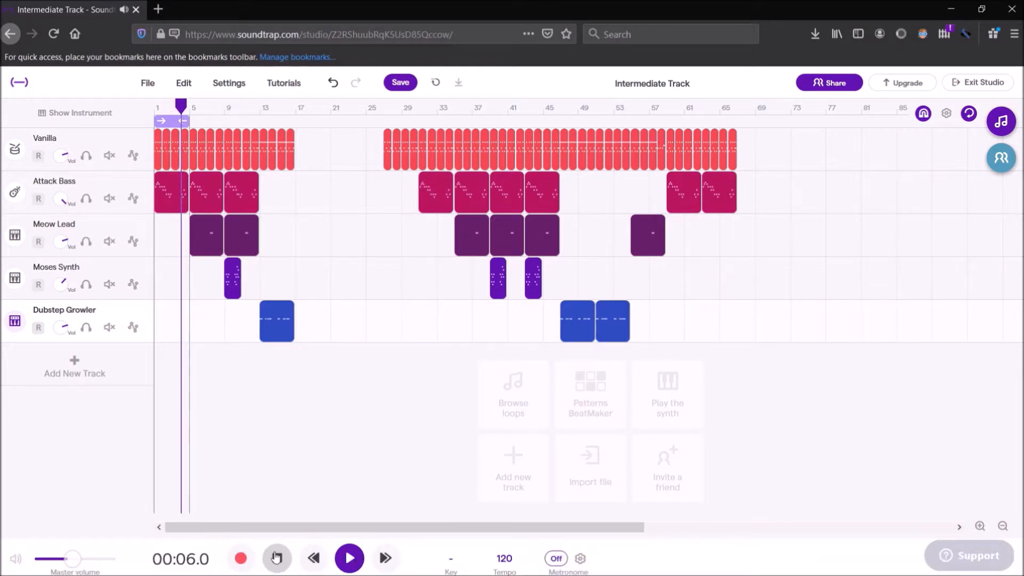
{"action": "left_click", "coordinate": [277, 558]}
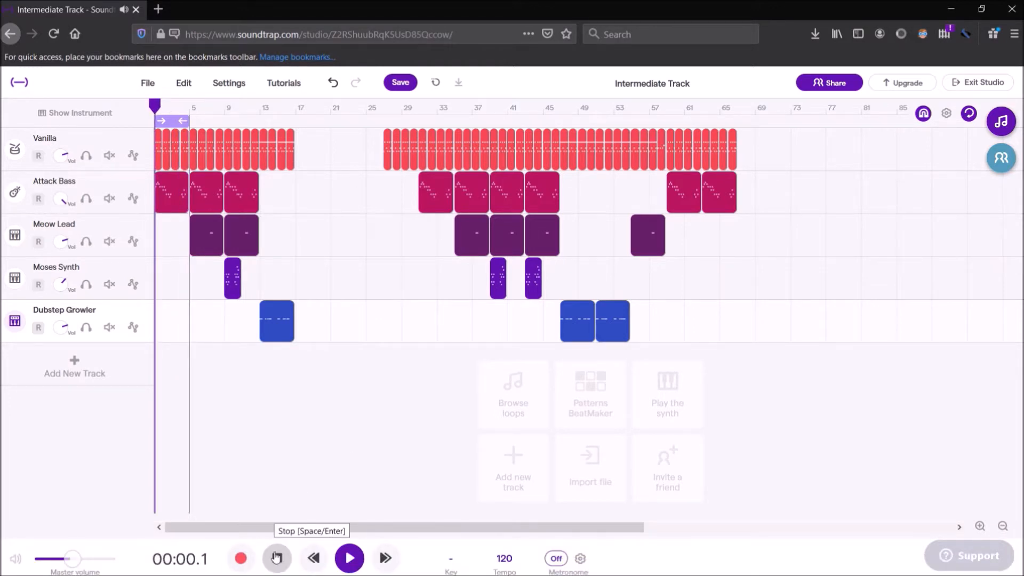
{"action": "left_click", "coordinate": [277, 558]}
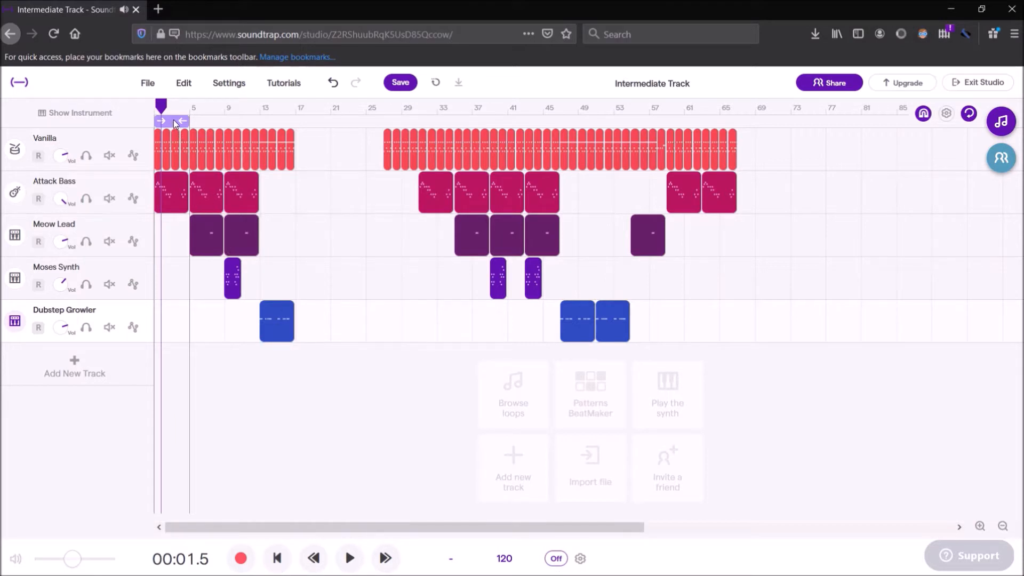
- Shift the loop region to bars 5–9 and listen to that section, stopping playback at its end
{"action": "left_click_drag", "start_coordinate": [174, 119], "coordinate": [206, 119]}
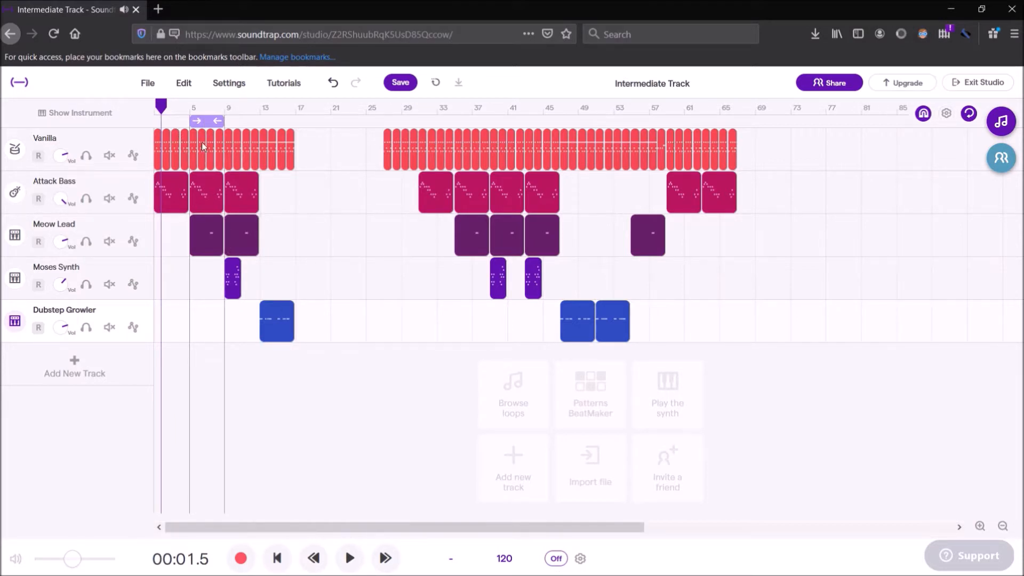
{"action": "left_click", "coordinate": [349, 561]}
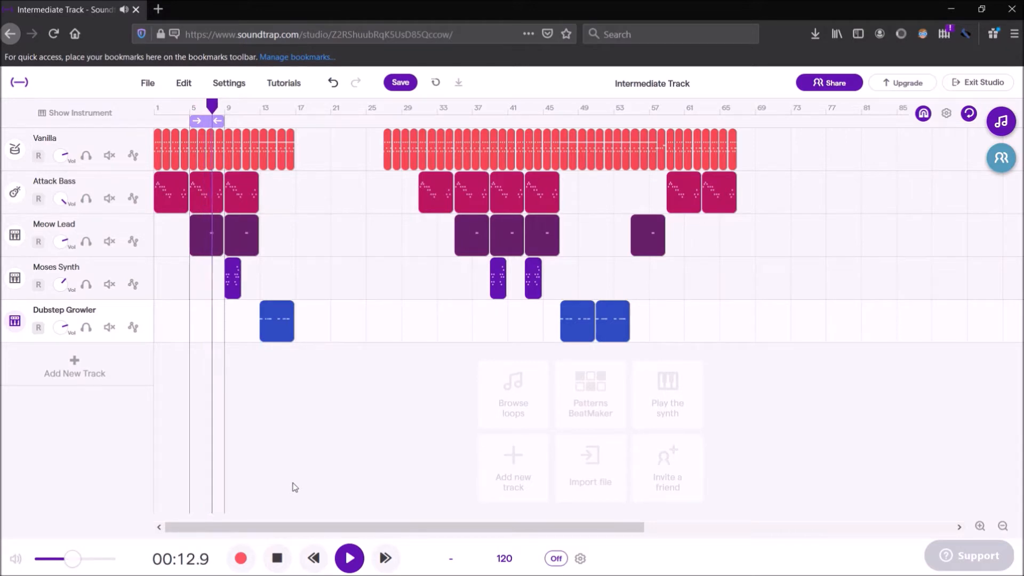
{"action": "left_click", "coordinate": [278, 560]}
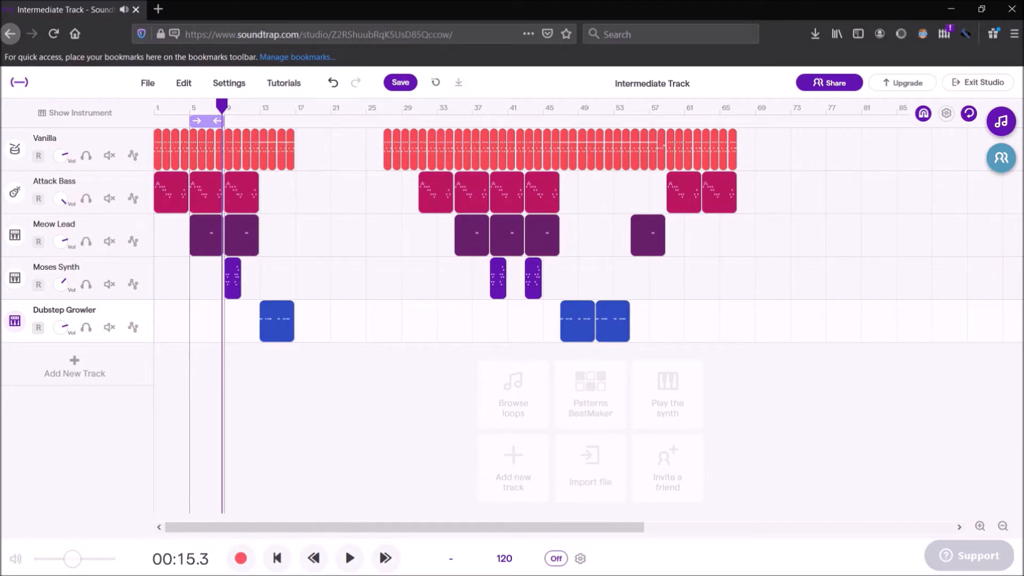
- Shift the loop region to bars 9–13 and listen to the section where the Moses Synth joins
{"action": "left_click_drag", "start_coordinate": [213, 122], "coordinate": [249, 123]}
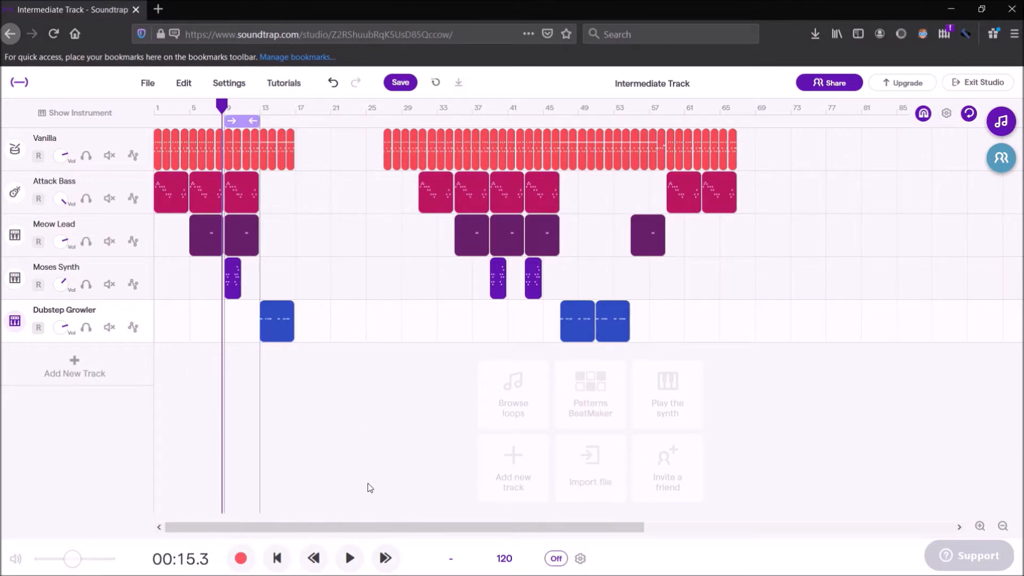
{"action": "left_click", "coordinate": [350, 557]}
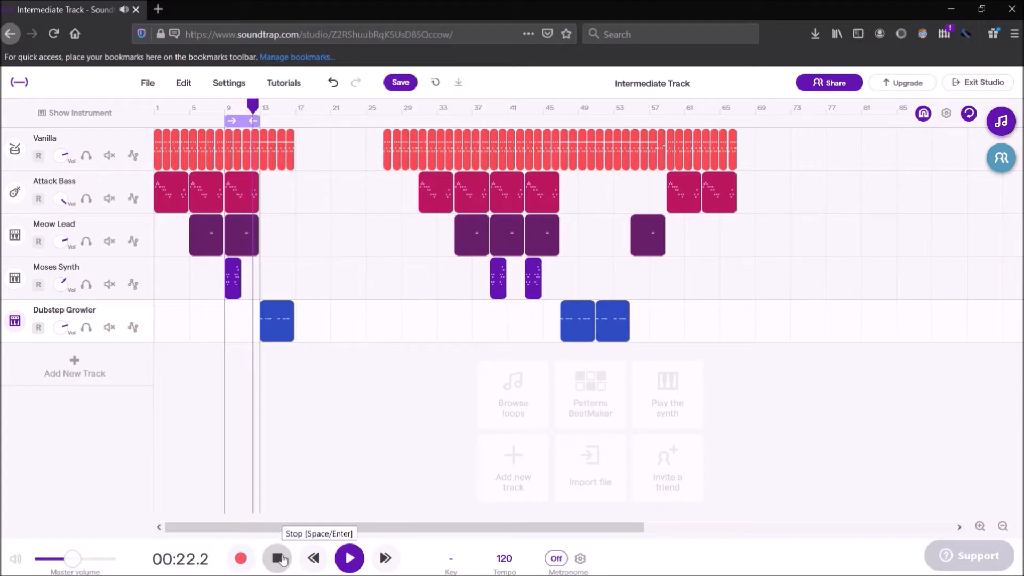
{"action": "left_click", "coordinate": [278, 558]}
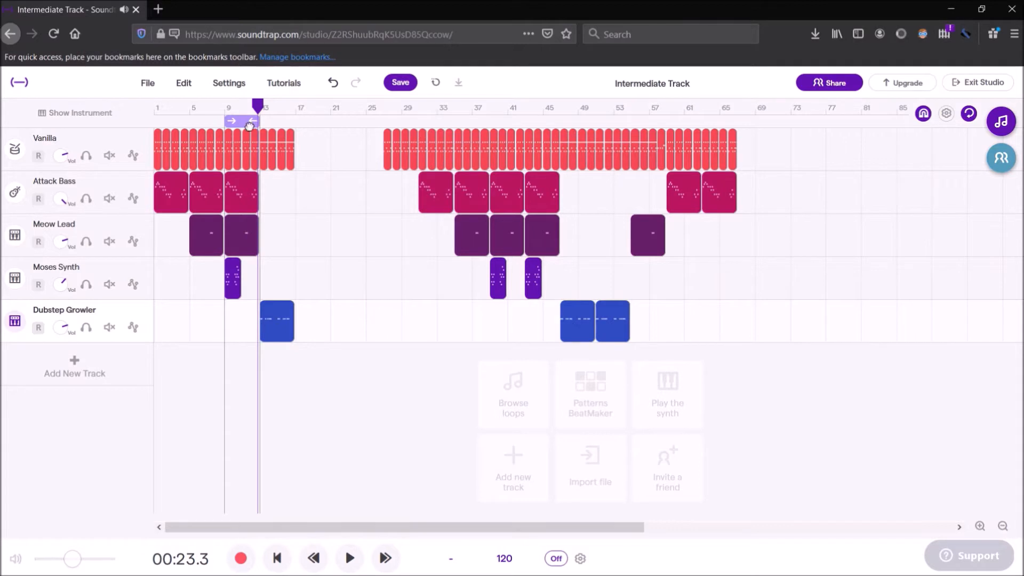
- Shift the loop region to bars 13–17, lower the master volume slightly, and listen to the Dubstep Growler section
{"action": "left_click_drag", "start_coordinate": [244, 120], "coordinate": [280, 121]}
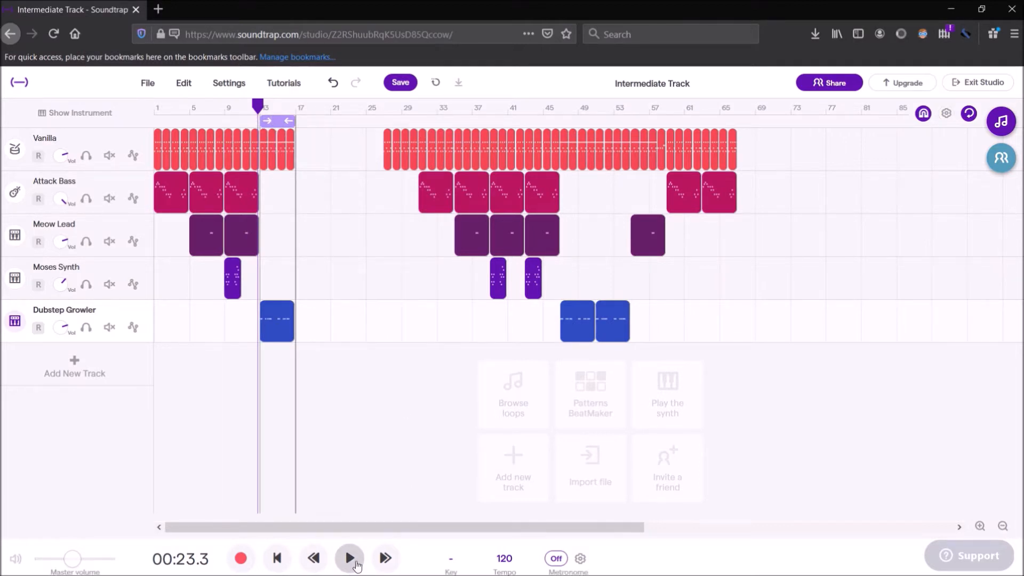
{"action": "left_click_drag", "start_coordinate": [73, 558], "coordinate": [63, 558]}
{"action": "left_click", "coordinate": [349, 558]}
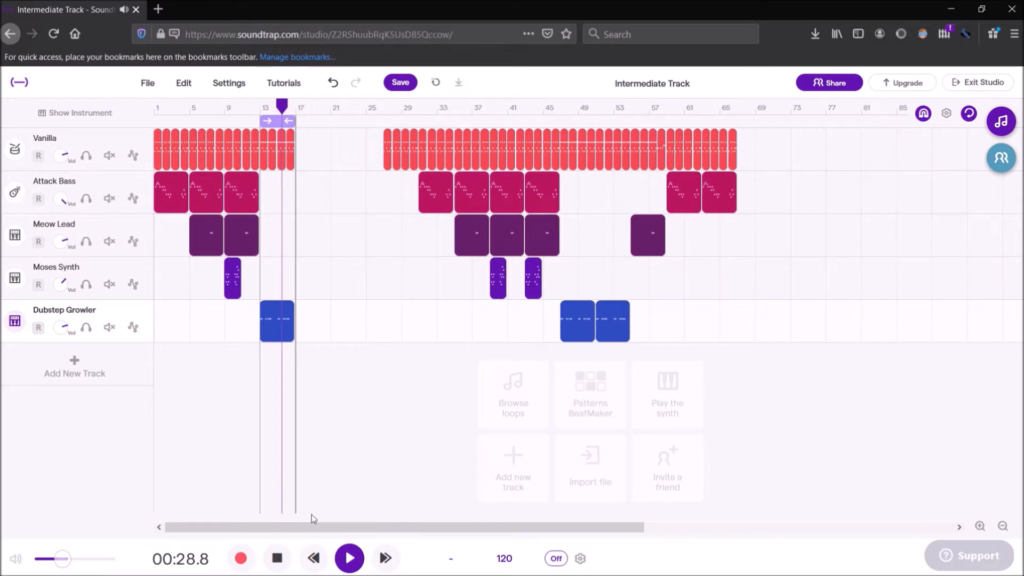
{"action": "left_click", "coordinate": [277, 560]}
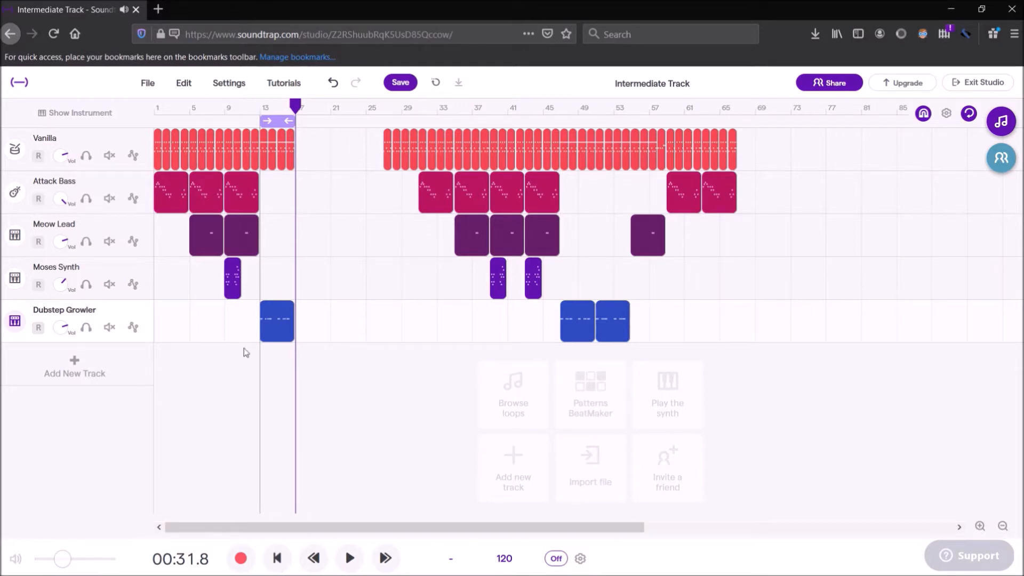
- Examine the first Moses Synth clip's notes, the track's instrument settings and effects, and the available effects, then close the editor
{"action": "double_click", "coordinate": [234, 273]}
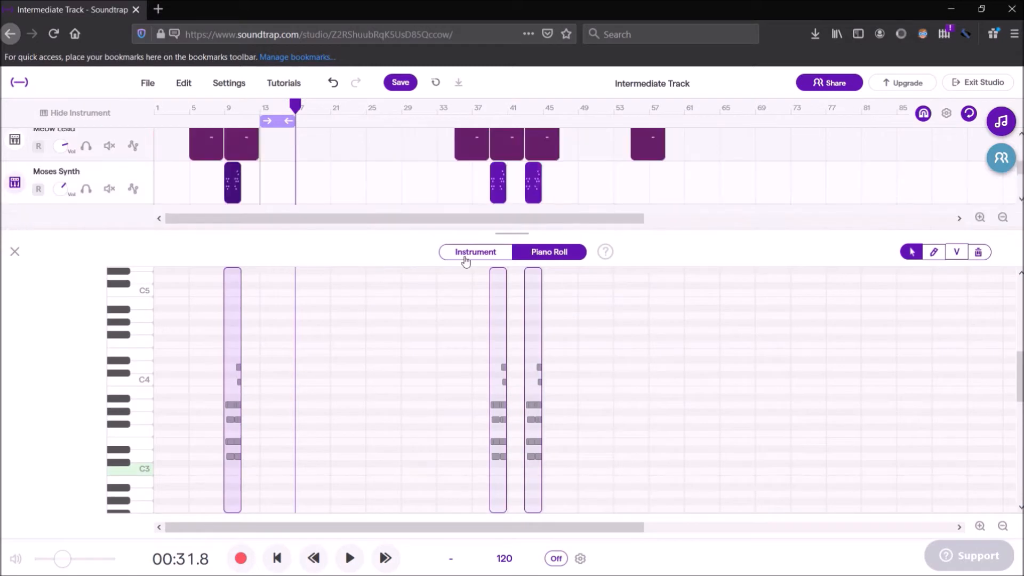
{"action": "left_click", "coordinate": [468, 257]}
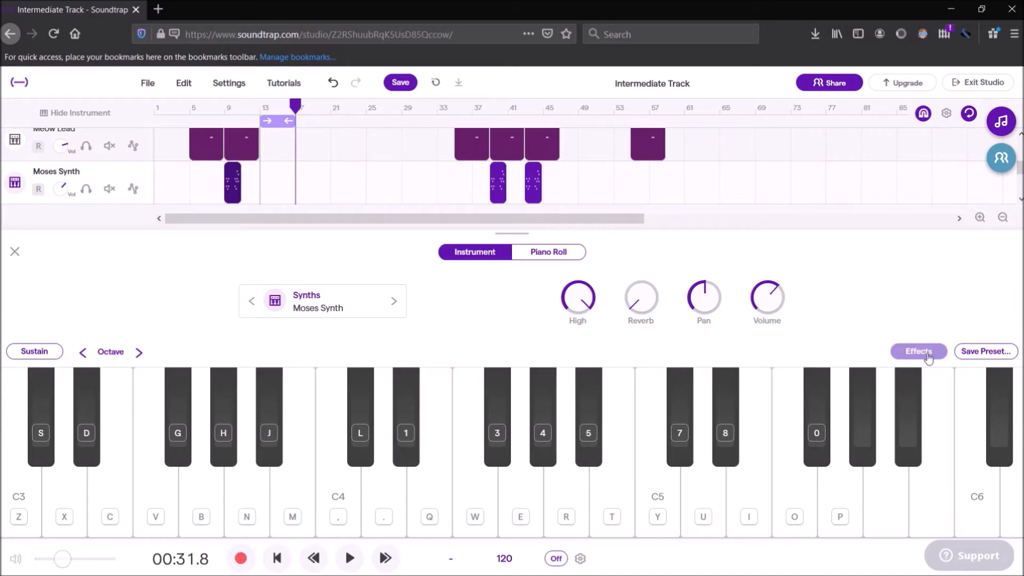
{"action": "left_click", "coordinate": [928, 357]}
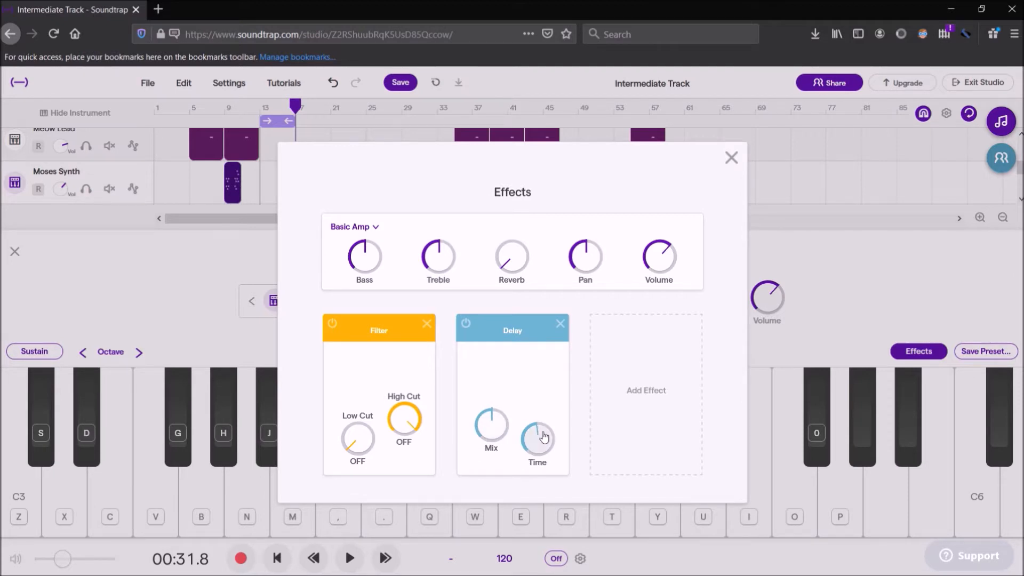
{"action": "left_click", "coordinate": [671, 383]}
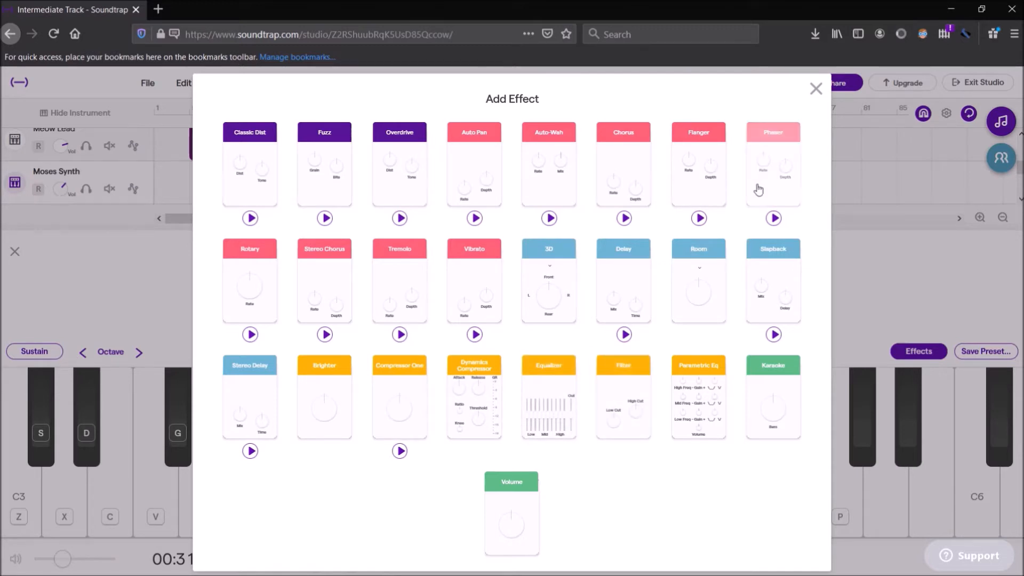
{"action": "left_click", "coordinate": [817, 90]}
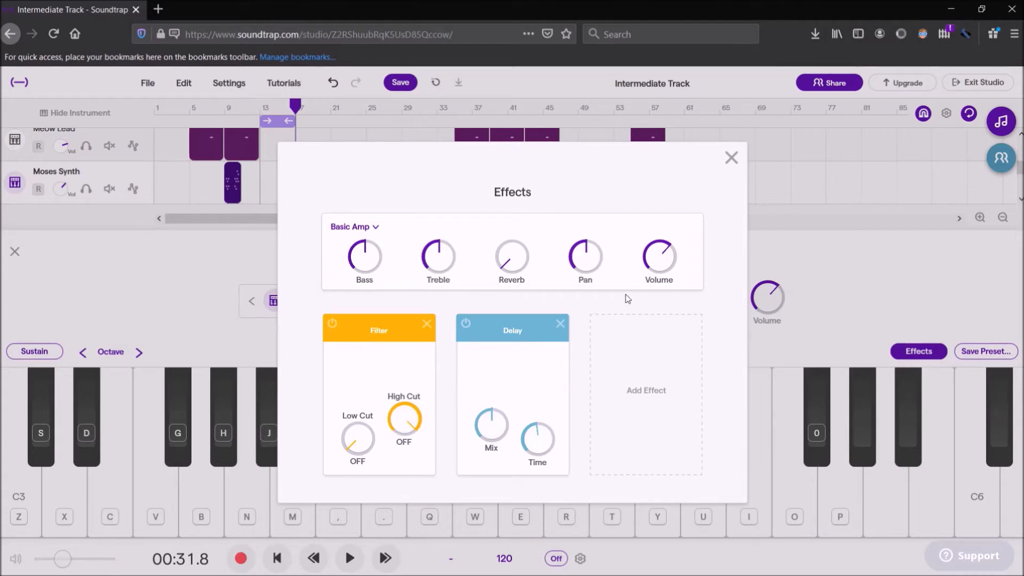
{"action": "left_click", "coordinate": [732, 157]}
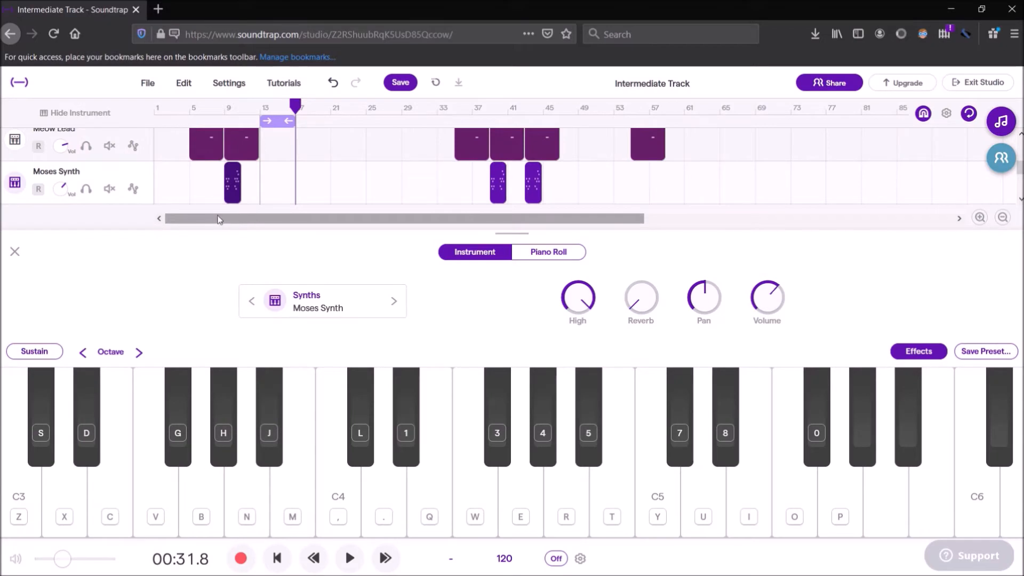
{"action": "left_click", "coordinate": [14, 252]}
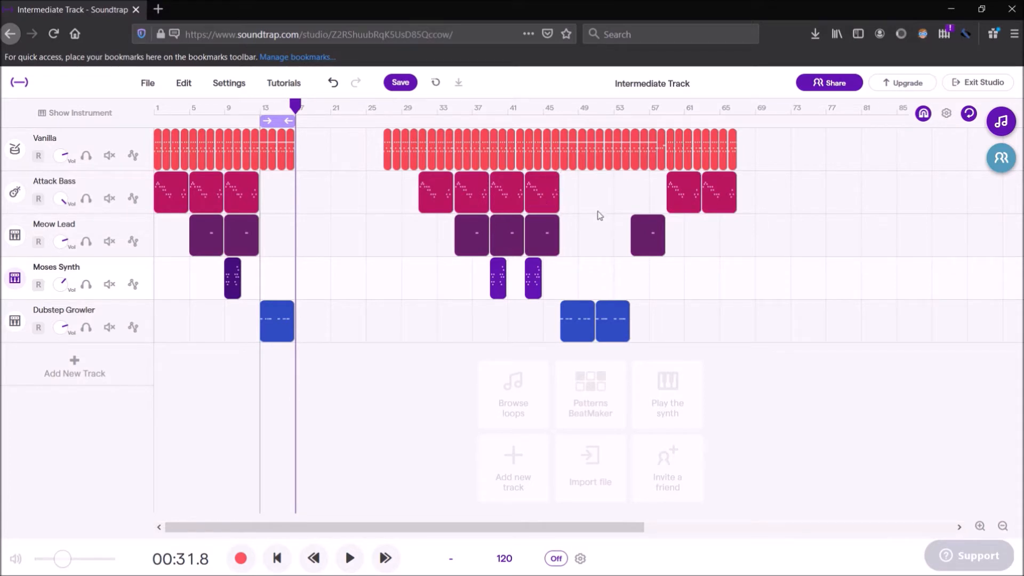
- Examine how the clips from bar 27 onward are layered across the five tracks, up to the closing Attack Bass clips
{"action": "left_click_drag", "start_coordinate": [377, 197], "coordinate": [372, 220]}
{"action": "left_click_drag", "start_coordinate": [435, 238], "coordinate": [418, 226]}
{"action": "left_click_drag", "start_coordinate": [446, 283], "coordinate": [481, 230]}
{"action": "mouse_move", "coordinate": [484, 331]}
{"action": "left_mouse_down"}
{"action": "mouse_move", "coordinate": [507, 270]}
{"action": "mouse_move", "coordinate": [483, 336]}
{"action": "mouse_move", "coordinate": [521, 304]}
{"action": "mouse_move", "coordinate": [542, 140]}
{"action": "mouse_move", "coordinate": [553, 140]}
{"action": "mouse_move", "coordinate": [482, 300]}
{"action": "left_mouse_up"}
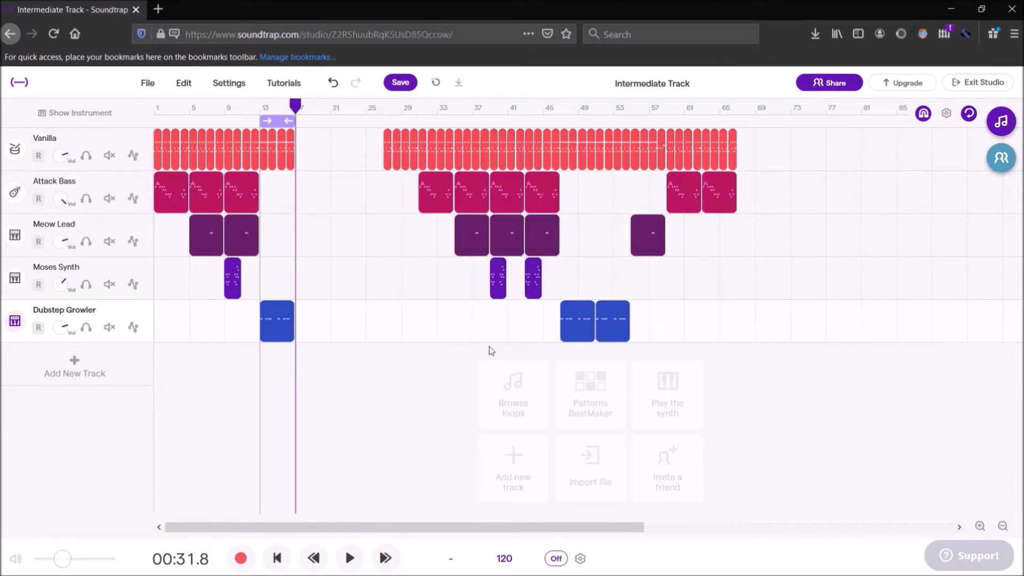
{"action": "left_click_drag", "start_coordinate": [580, 354], "coordinate": [520, 363]}
{"action": "left_click", "coordinate": [584, 324]}
{"action": "left_click_drag", "start_coordinate": [643, 270], "coordinate": [666, 133]}
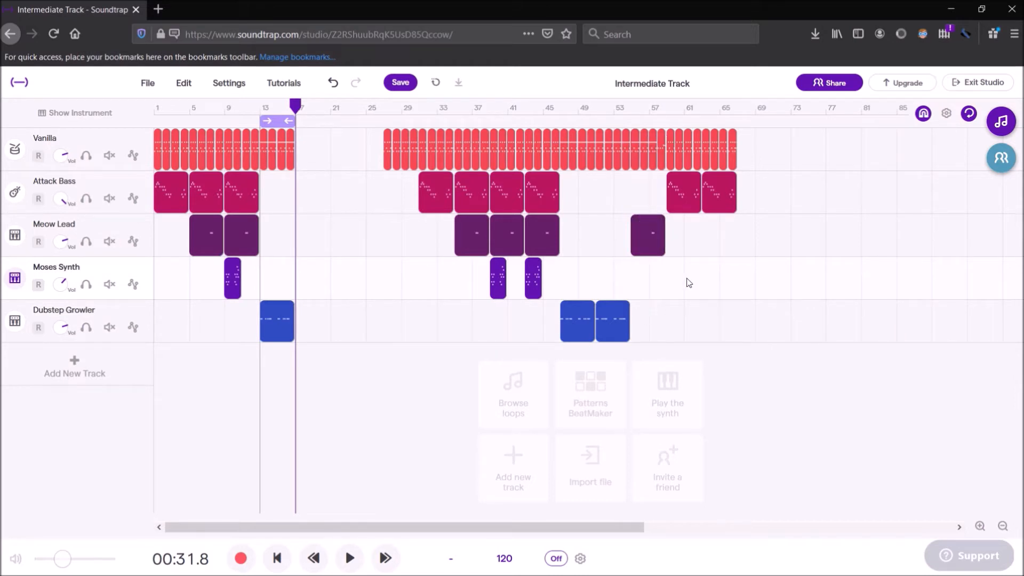
{"action": "left_click_drag", "start_coordinate": [690, 232], "coordinate": [746, 140]}
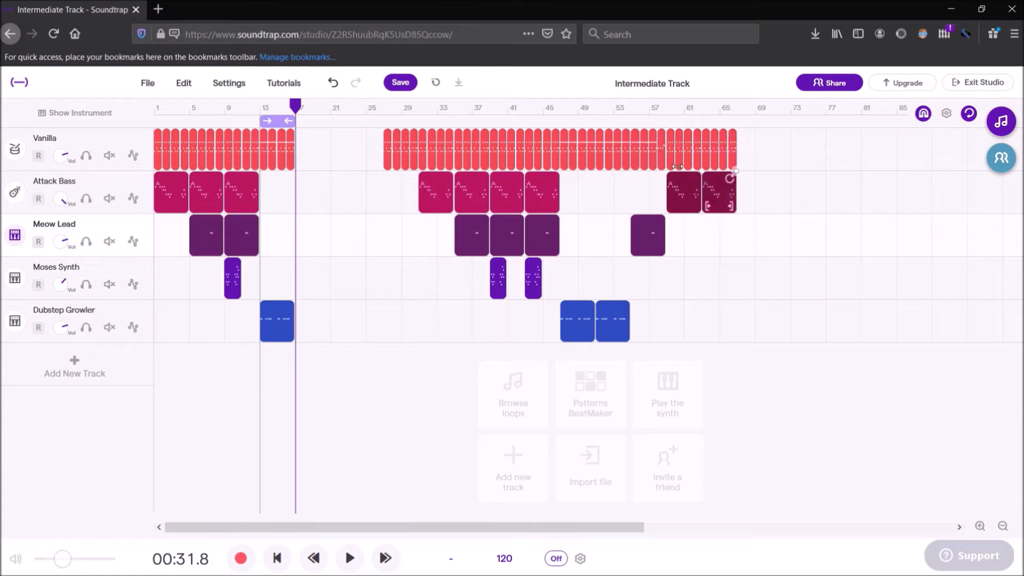
- Try to play the full arrangement from bar 25 with the playhead placed before its first Vanilla clip
{"action": "left_click", "coordinate": [381, 112]}
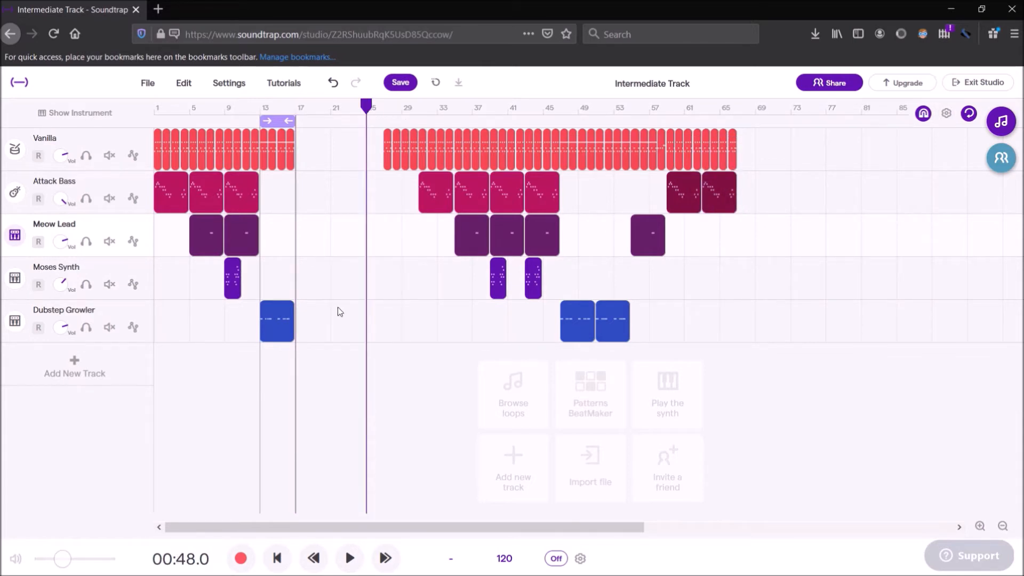
{"action": "left_click", "coordinate": [387, 110]}
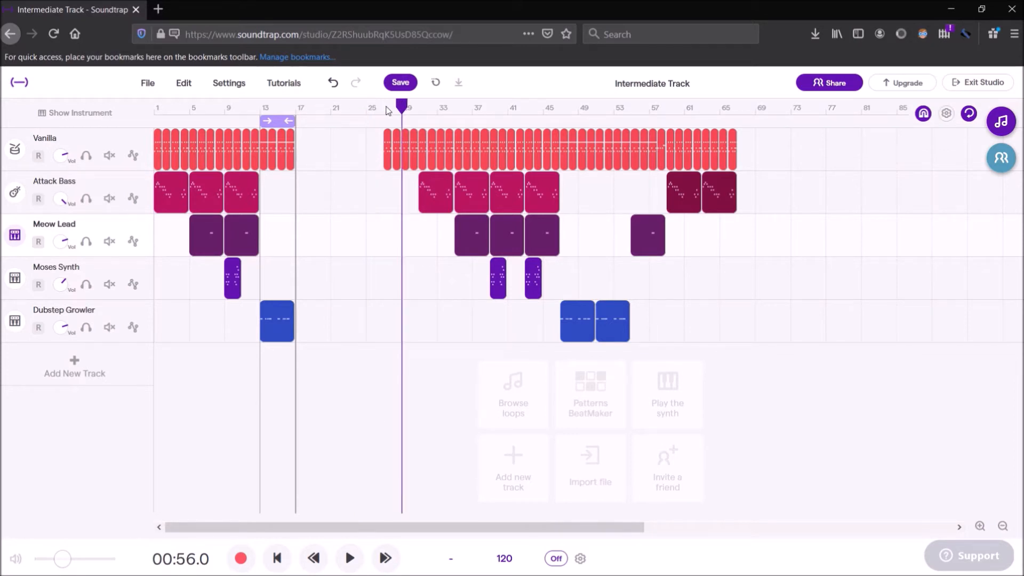
{"action": "left_click", "coordinate": [381, 112]}
{"action": "left_click", "coordinate": [350, 558]}
{"action": "left_click", "coordinate": [277, 558]}
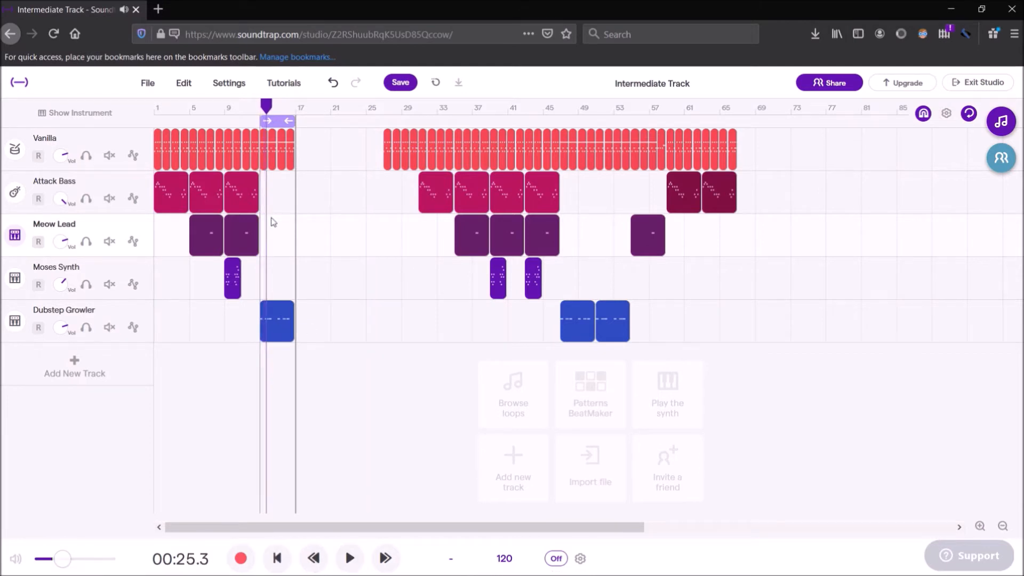
- Set the loop region to bars 25–69 to cover the full arrangement, and play it through
{"action": "left_click_drag", "start_coordinate": [288, 121], "coordinate": [752, 121]}
{"action": "left_click", "coordinate": [349, 559]}
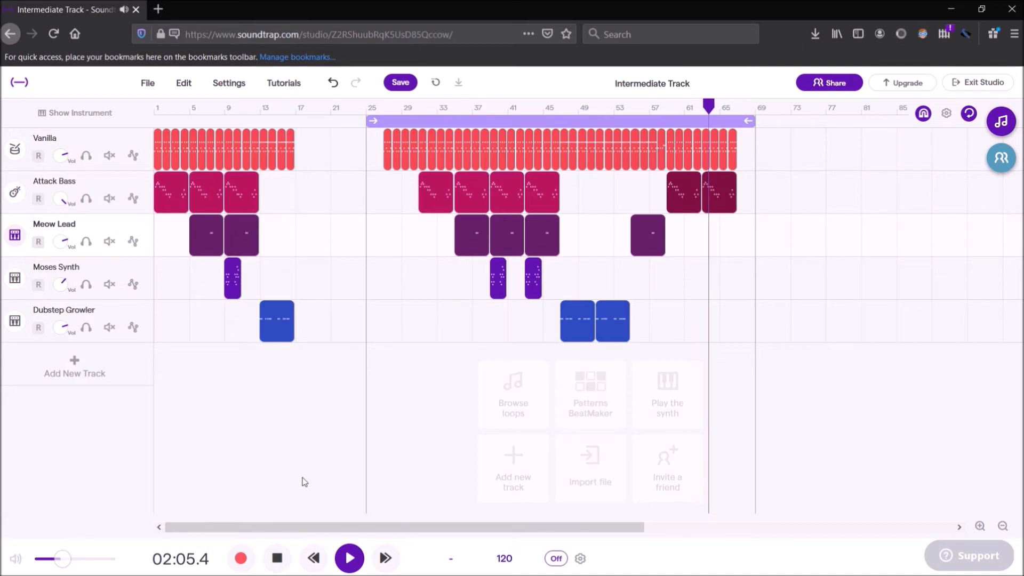
{"action": "left_click", "coordinate": [278, 559]}
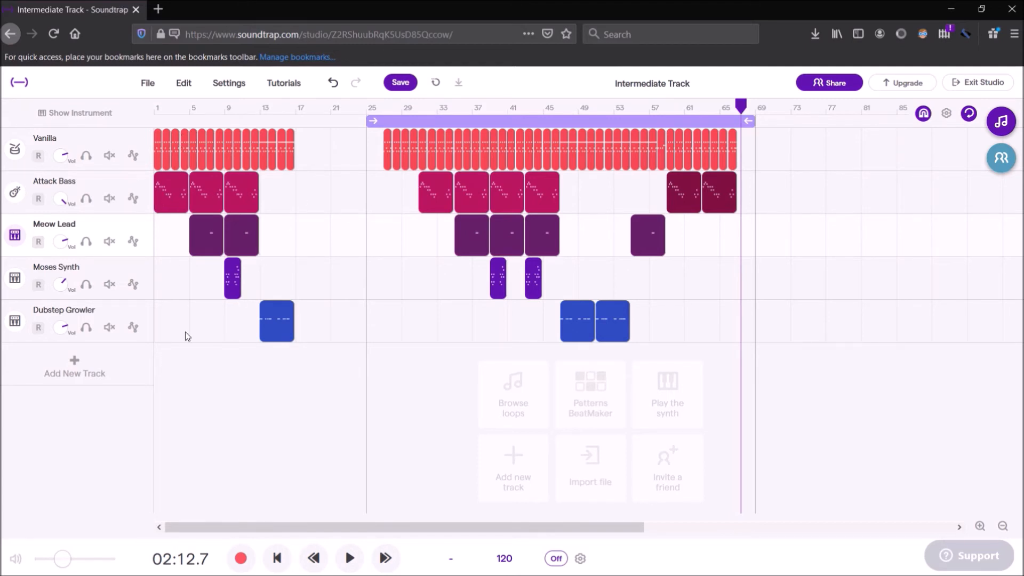
- Compare the four short sections in bars 1–17 with how their clips are reused in the full arrangement
{"action": "left_click_drag", "start_coordinate": [162, 371], "coordinate": [216, 357]}
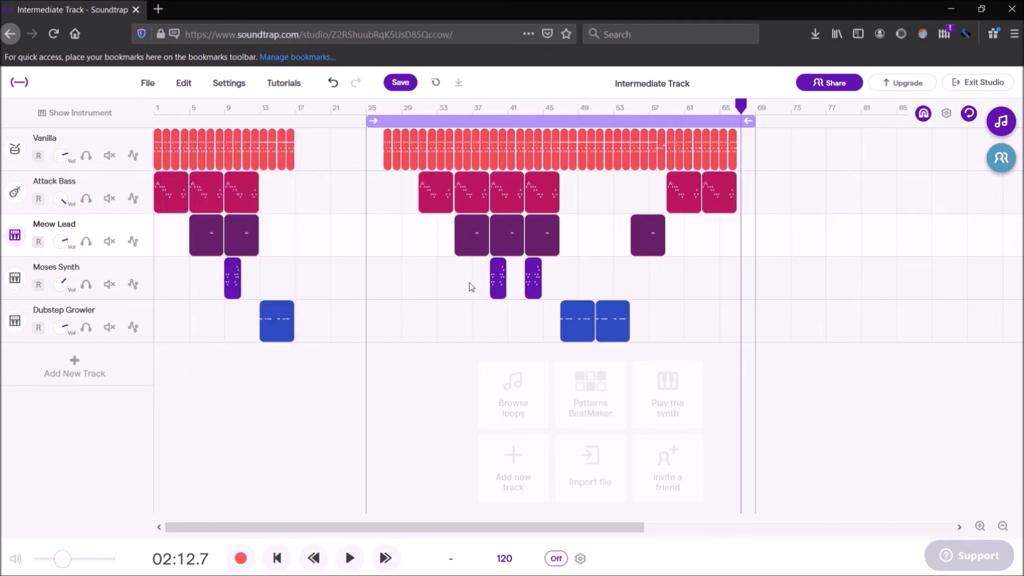
{"action": "mouse_move", "coordinate": [354, 363]}
{"action": "left_mouse_down"}
{"action": "mouse_move", "coordinate": [718, 235]}
{"action": "mouse_move", "coordinate": [782, 135]}
{"action": "mouse_move", "coordinate": [565, 281]}
{"action": "mouse_move", "coordinate": [360, 357]}
{"action": "left_mouse_up"}
{"action": "left_click_drag", "start_coordinate": [377, 182], "coordinate": [419, 139]}
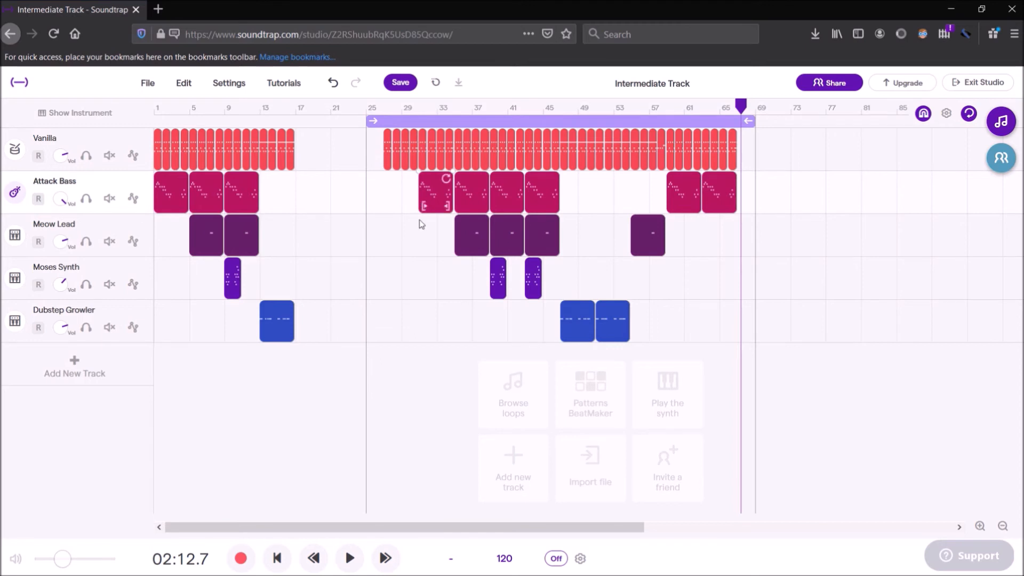
{"action": "left_click_drag", "start_coordinate": [421, 240], "coordinate": [464, 139]}
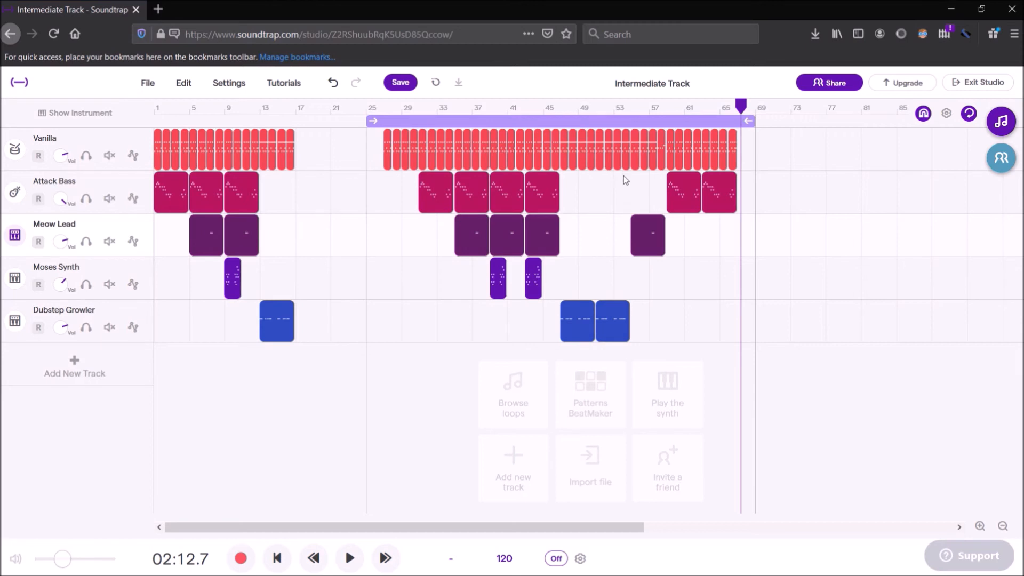
{"action": "mouse_move", "coordinate": [626, 178]}
{"action": "left_mouse_down"}
{"action": "mouse_move", "coordinate": [645, 164]}
{"action": "mouse_move", "coordinate": [643, 178]}
{"action": "left_mouse_up"}
{"action": "mouse_move", "coordinate": [676, 237]}
{"action": "left_mouse_down"}
{"action": "mouse_move", "coordinate": [729, 144]}
{"action": "mouse_move", "coordinate": [674, 255]}
{"action": "left_mouse_up"}
{"action": "mouse_move", "coordinate": [546, 327]}
{"action": "left_mouse_down"}
{"action": "mouse_move", "coordinate": [630, 293]}
{"action": "mouse_move", "coordinate": [639, 149]}
{"action": "mouse_move", "coordinate": [606, 286]}
{"action": "mouse_move", "coordinate": [552, 319]}
{"action": "left_mouse_up"}
- Place the playhead at bar 25, at the start of the loop region
{"action": "left_click", "coordinate": [401, 287]}
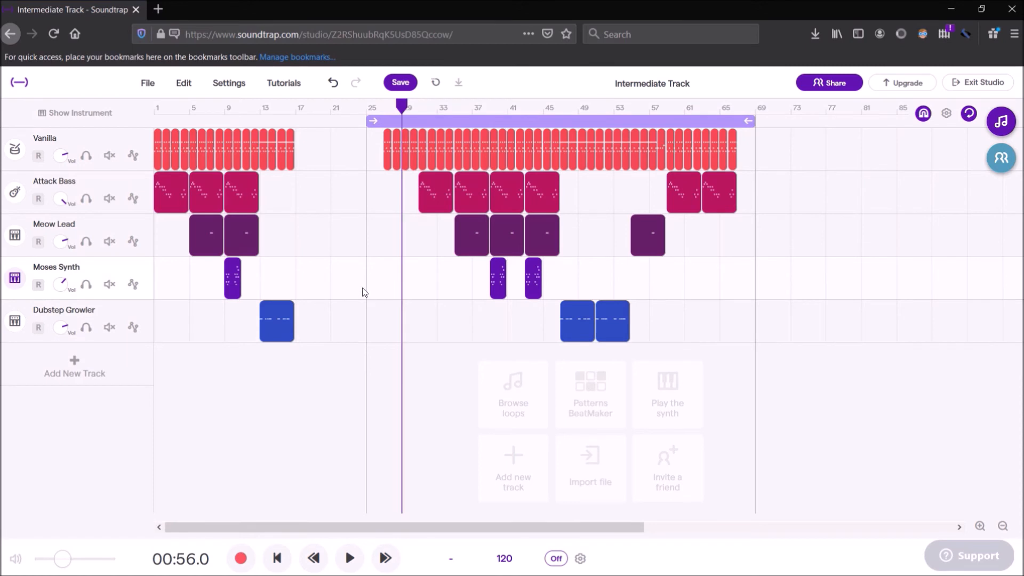
{"action": "left_click_drag", "start_coordinate": [404, 105], "coordinate": [364, 105]}
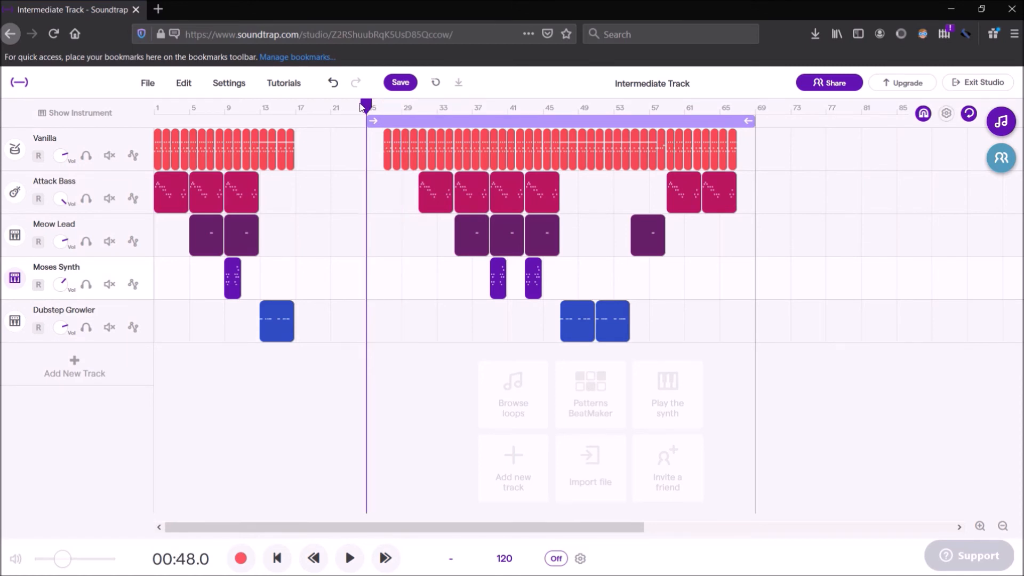